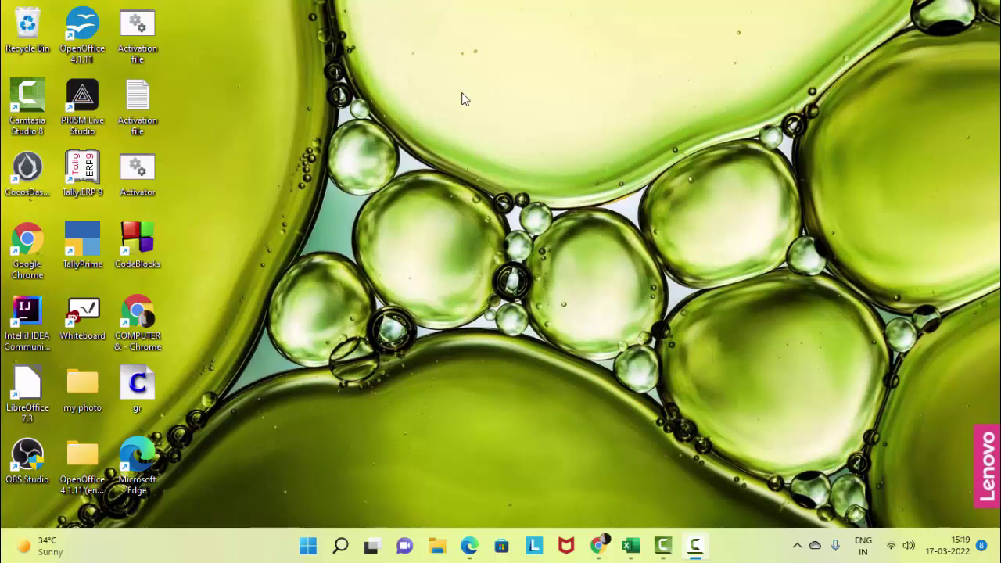
Refresh the desktop several times from its right-click menu
right_click(464, 97)
left_click(517, 159)
right_click(470, 86)
left_click(522, 154)
right_click(498, 94)
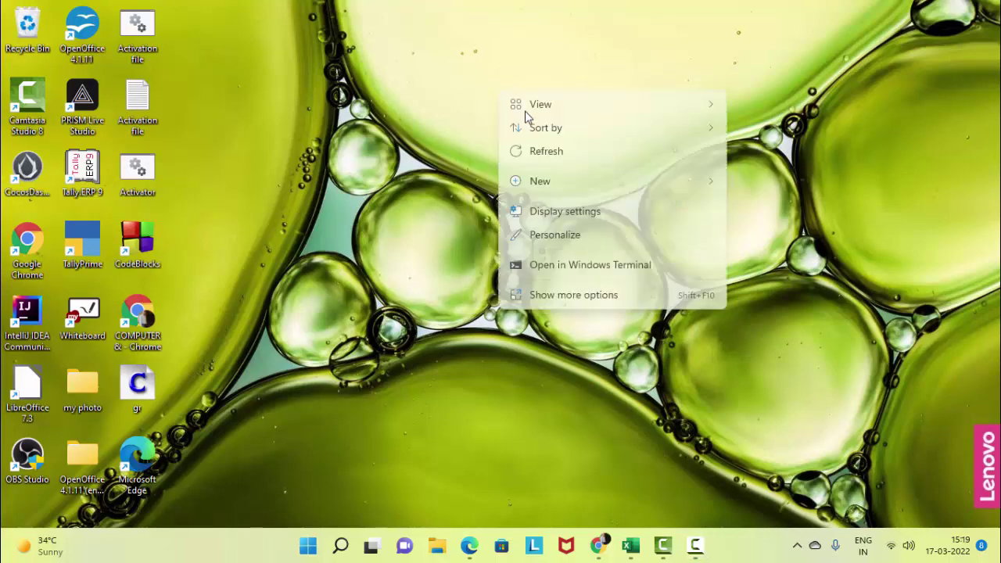
left_click(539, 150)
right_click(484, 88)
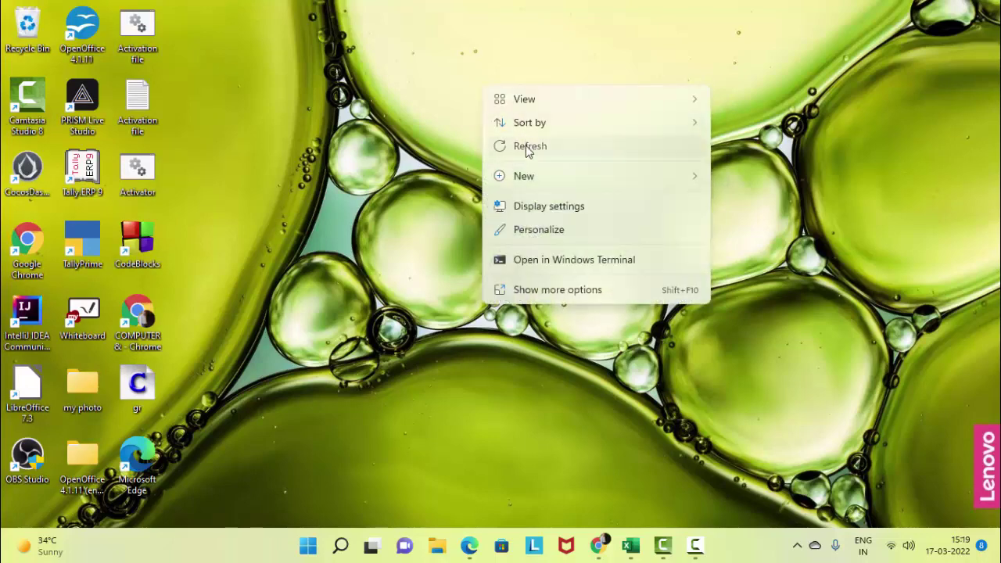
left_click(525, 147)
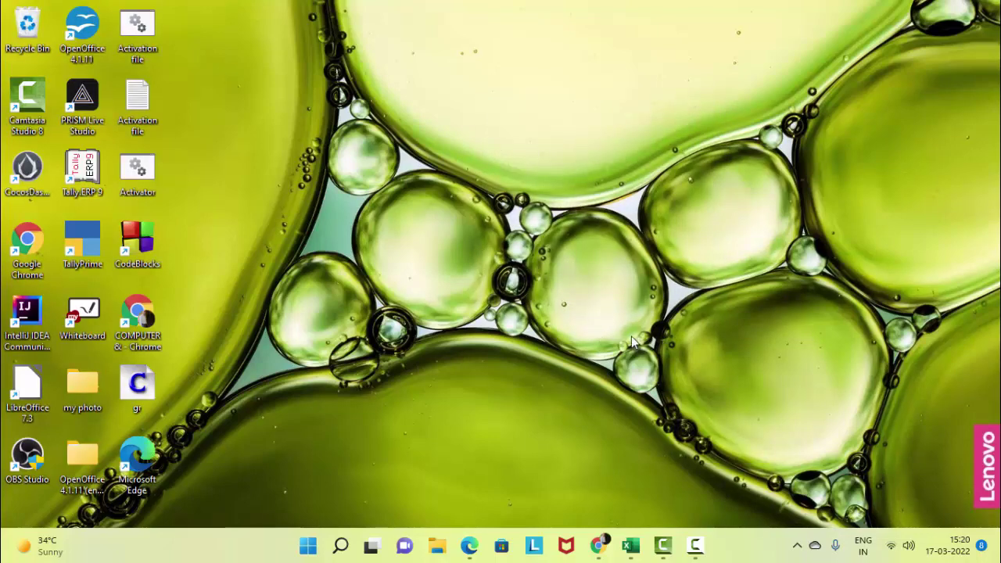
mouse_move(598, 546)
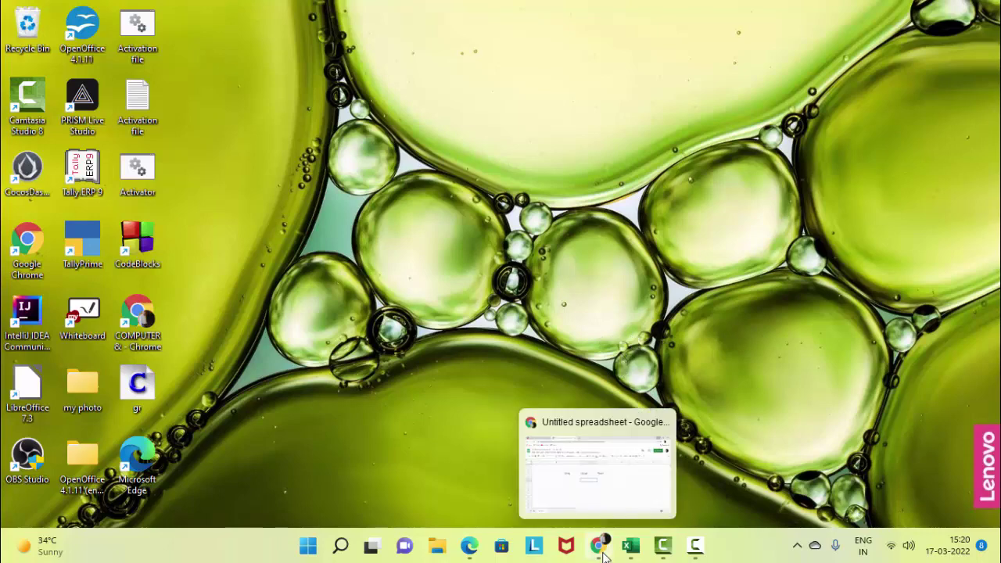
left_click(599, 466)
left_click(406, 310)
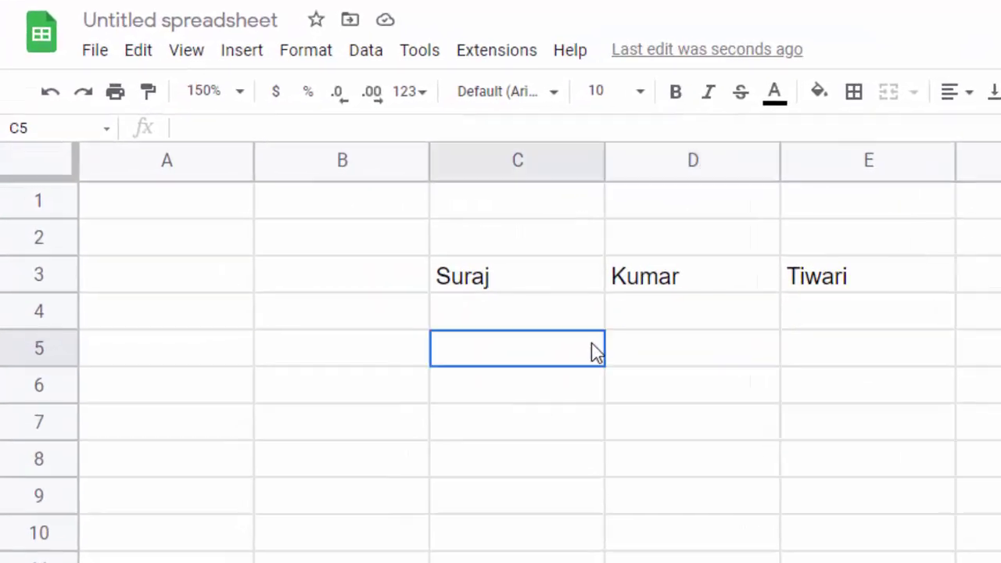
left_click(356, 265)
left_click_drag(524, 296, 812, 277)
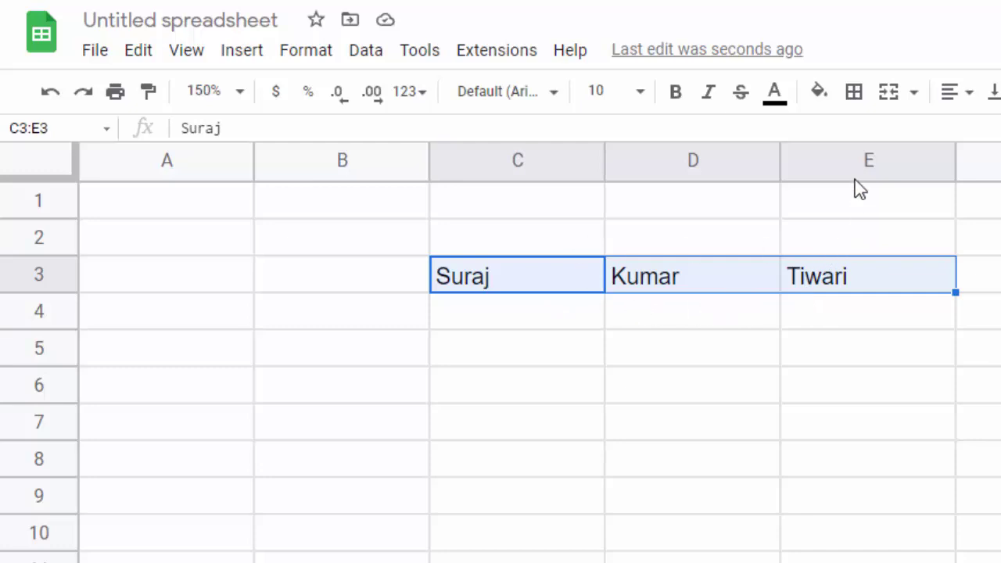
left_click(852, 93)
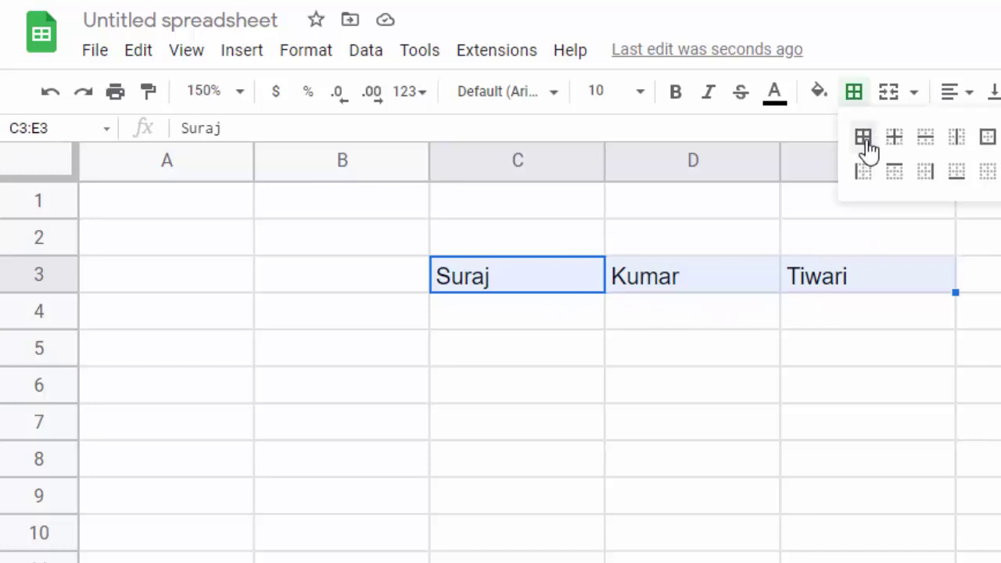
left_click(863, 138)
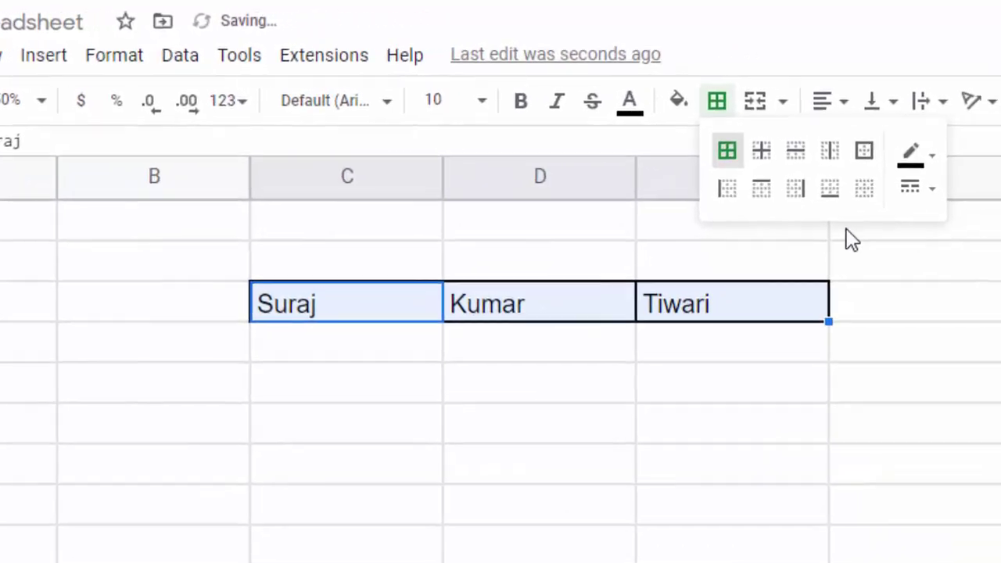
left_click(865, 164)
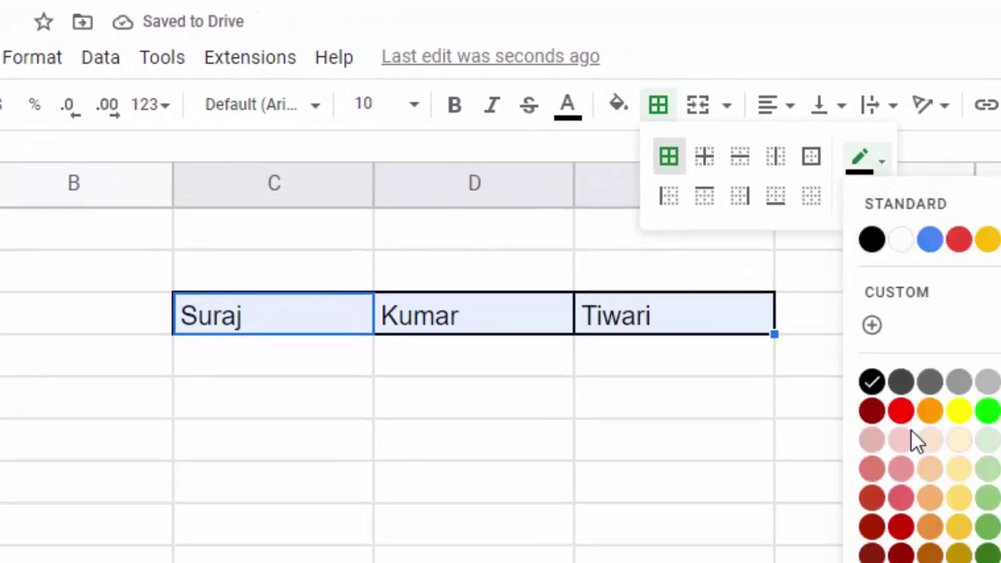
left_click(901, 410)
left_click(675, 483)
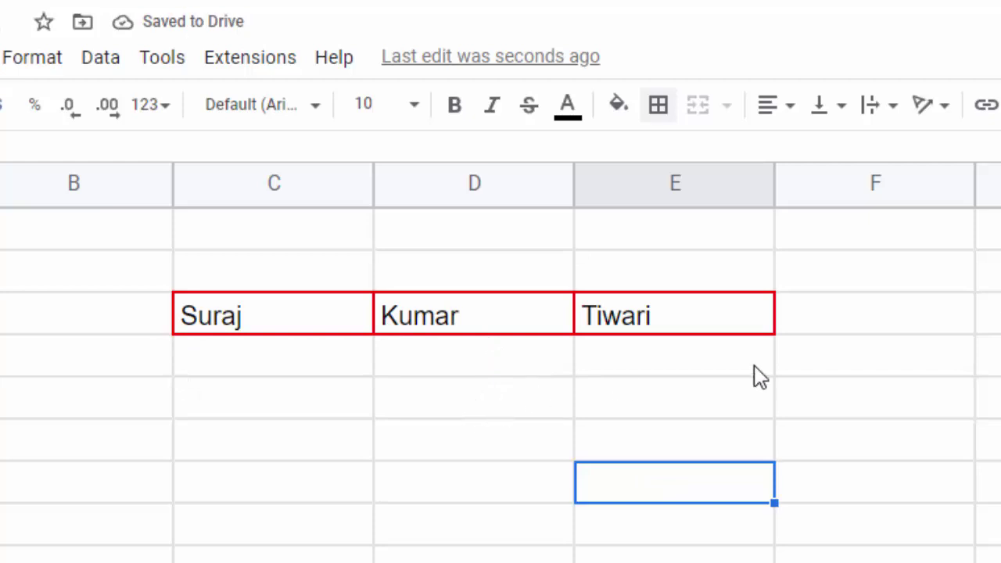
Enter =JOIN(C3:E3) in F3, which returns a #N/A error
left_click(852, 330)
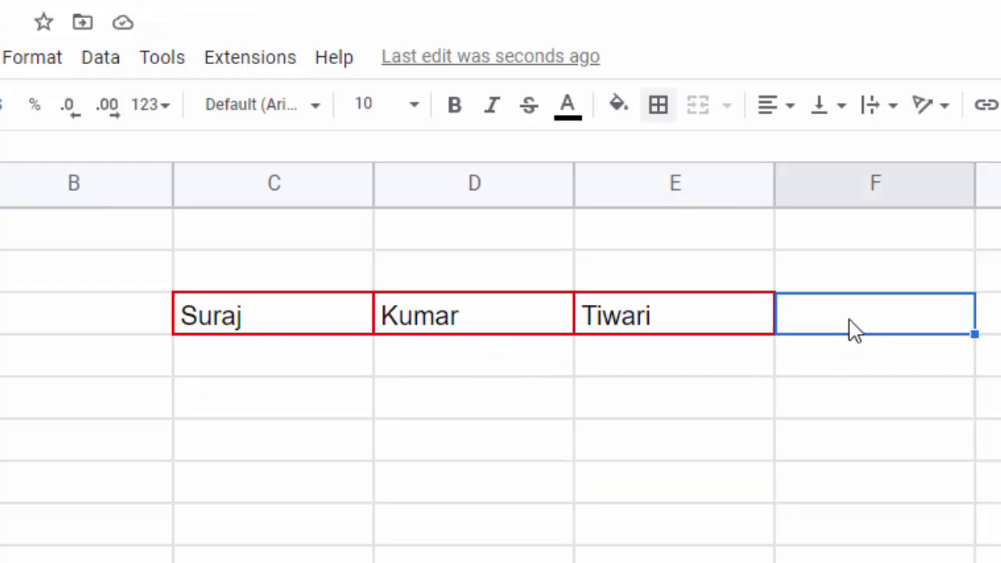
type("=")
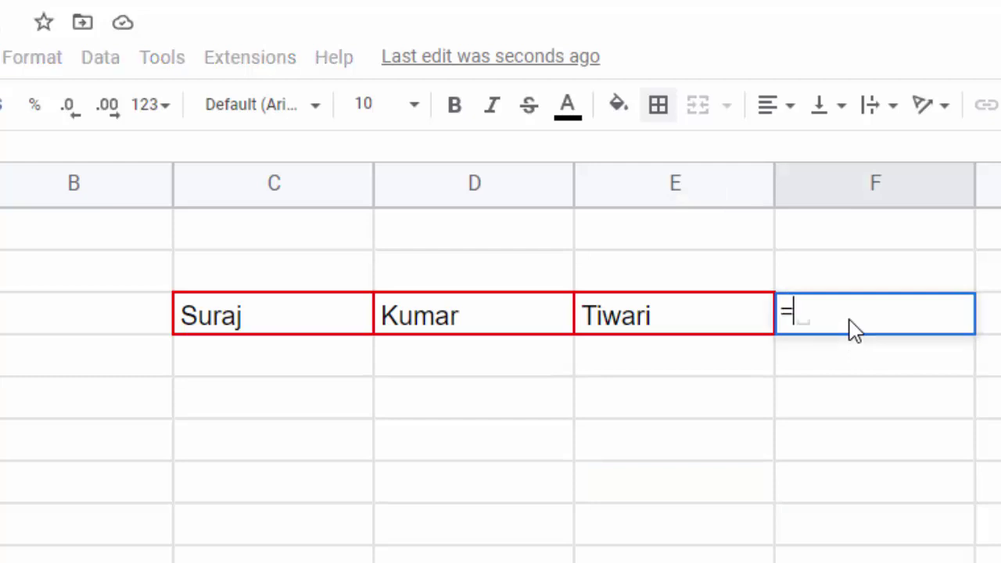
type("joi")
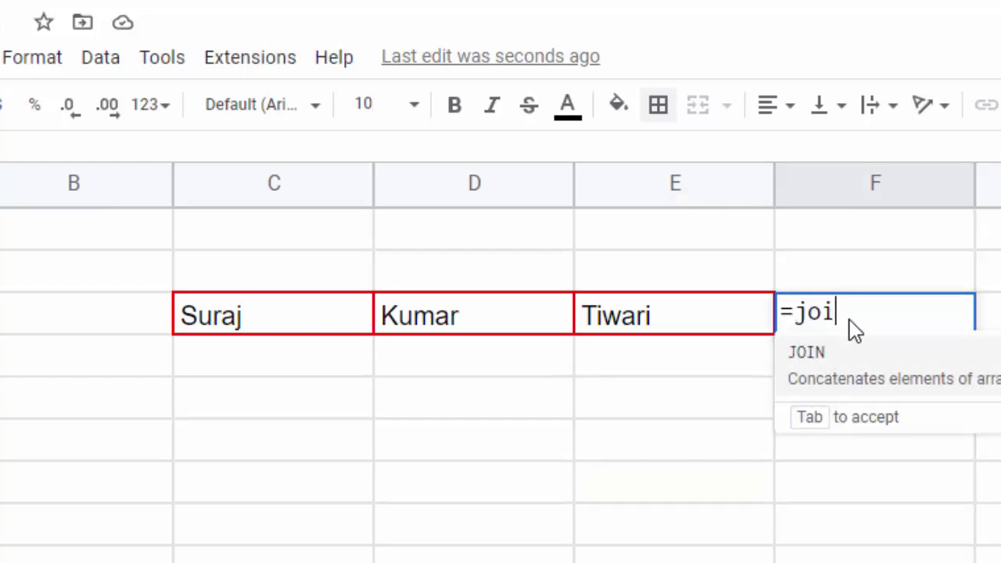
key("Tab")
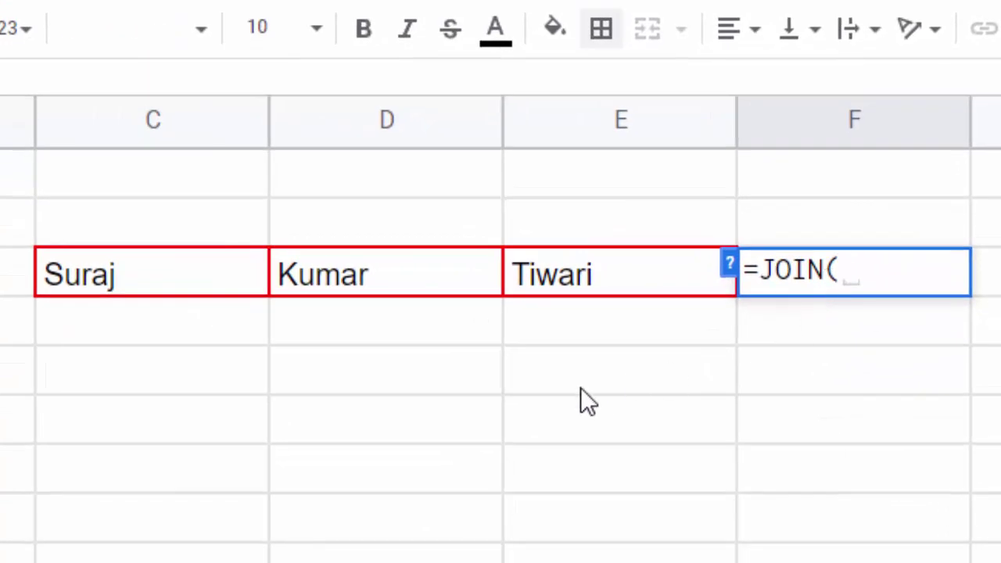
left_click(159, 271)
left_click_drag(160, 280, 534, 291)
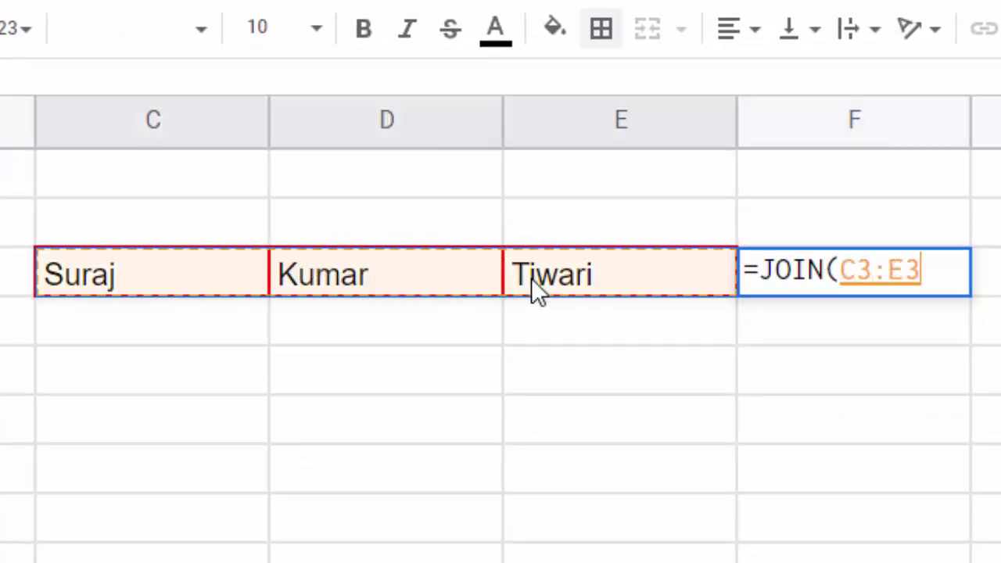
type(")")
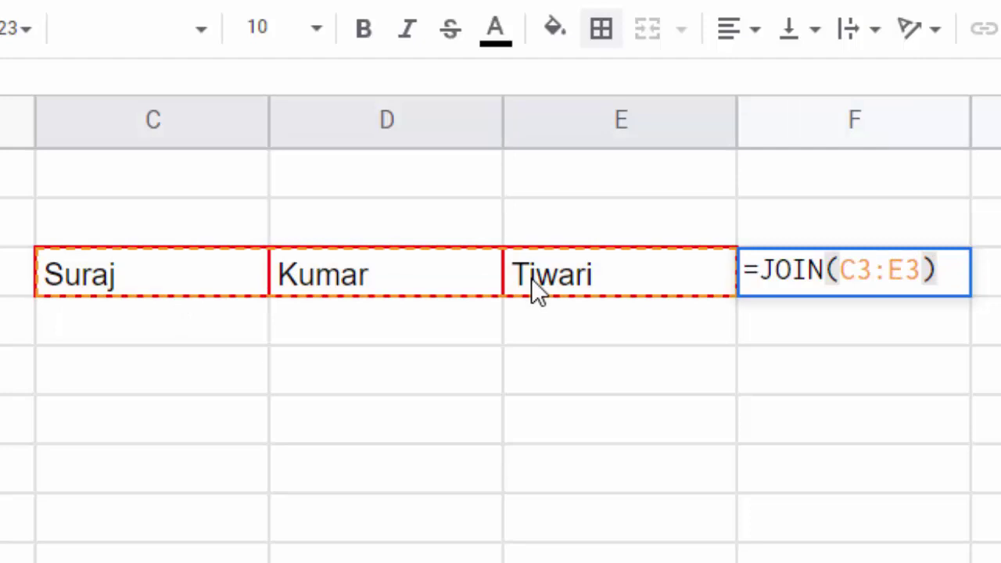
key("Return")
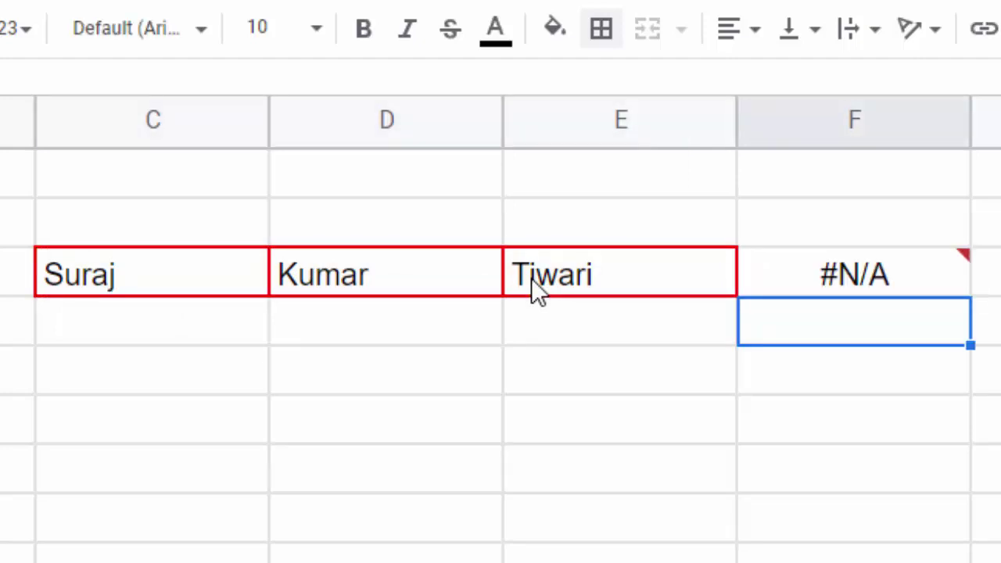
left_click(835, 290)
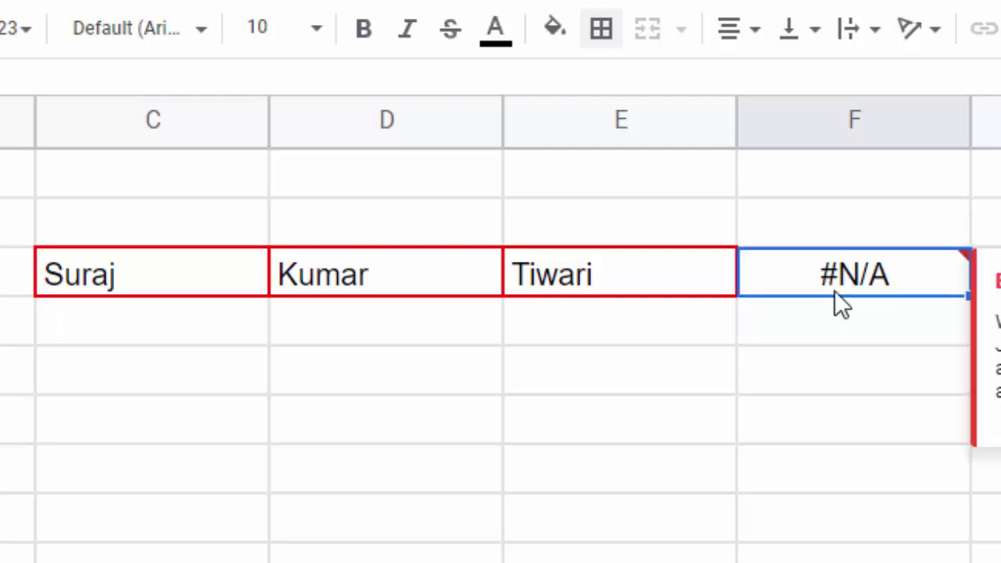
key("Delete")
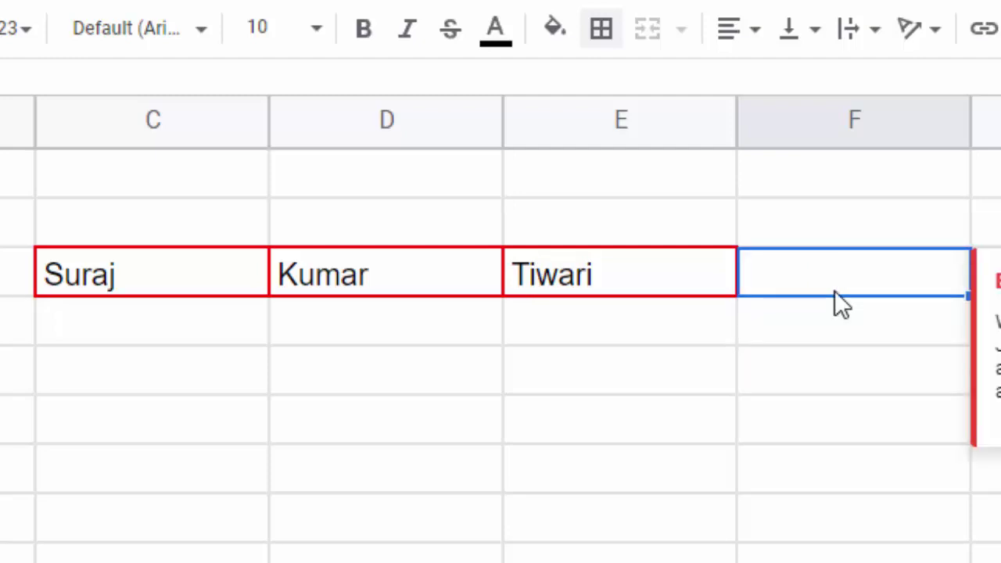
type("=j")
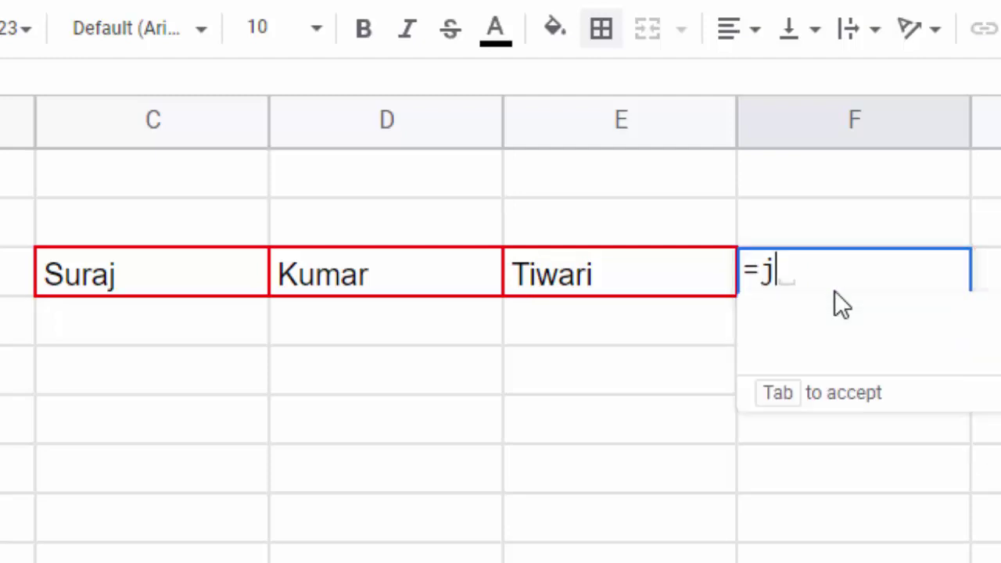
type("oin")
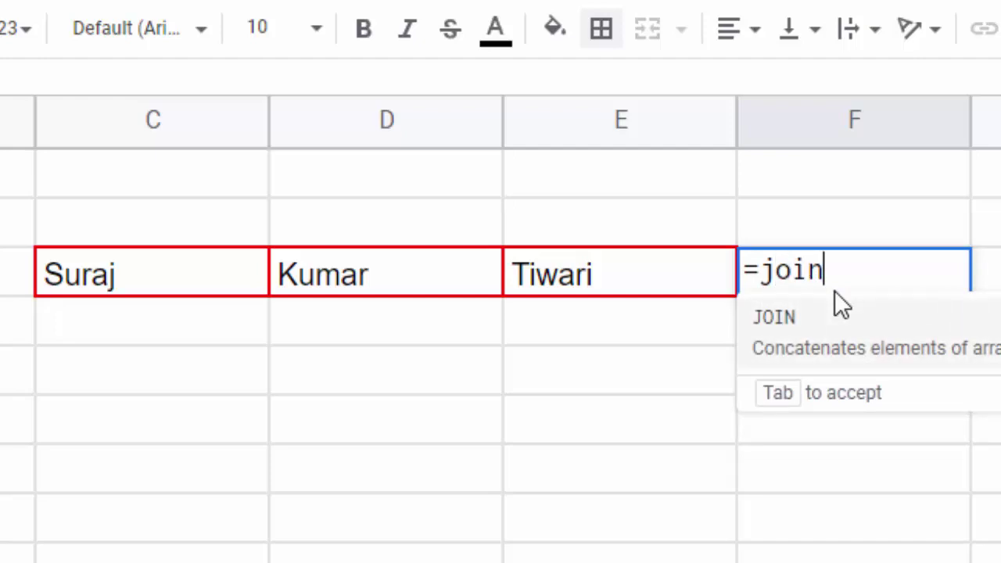
key("Tab")
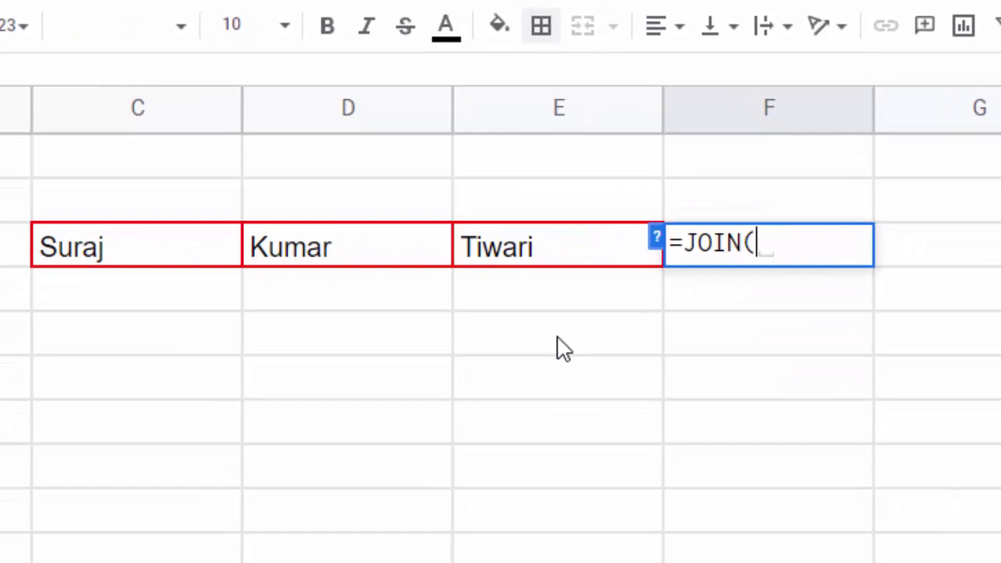
type("\"")
type(" ,\"")
key("BackSpace")
key("BackSpace")
type("\".")
key("BackSpace")
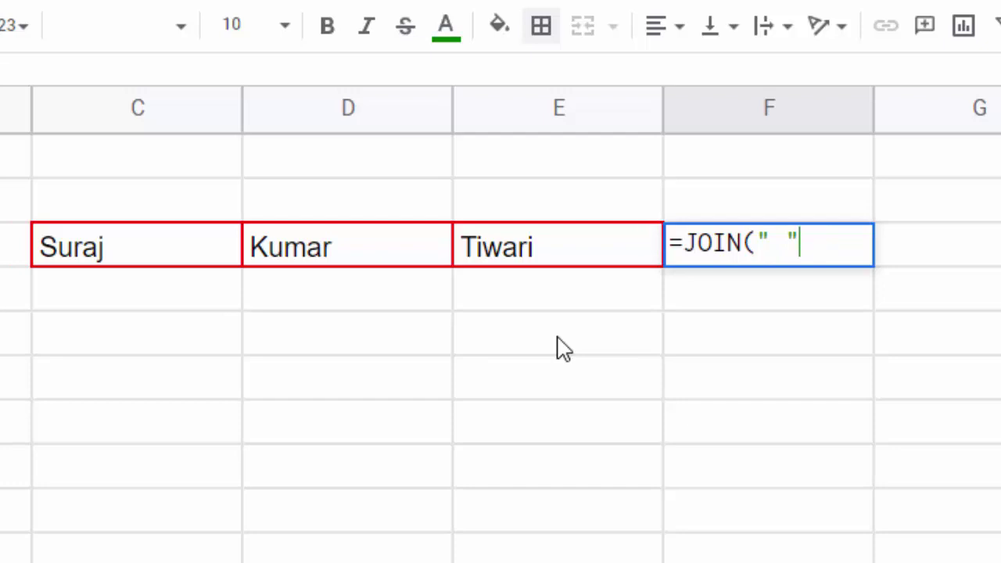
type(",")
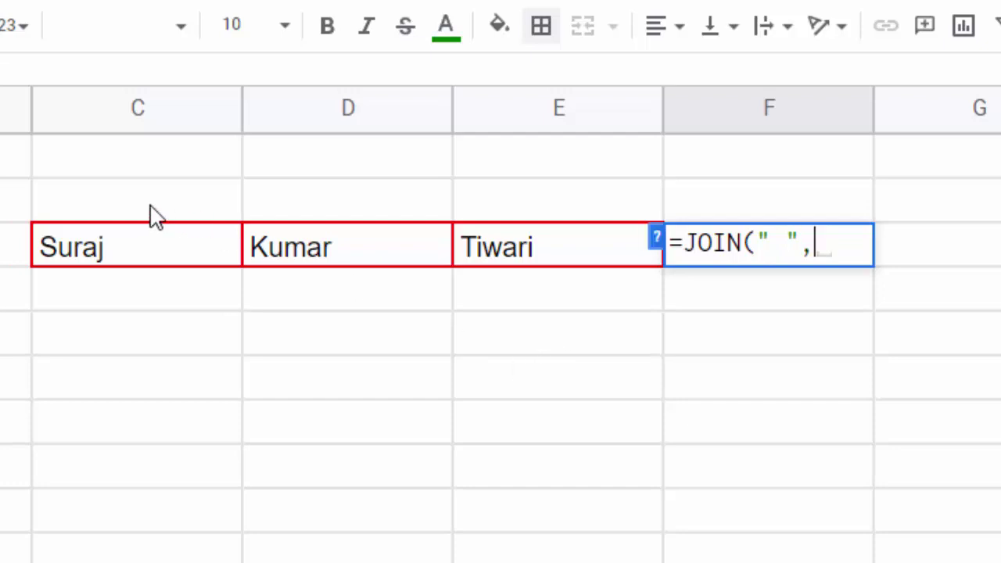
left_click_drag(150, 241, 499, 249)
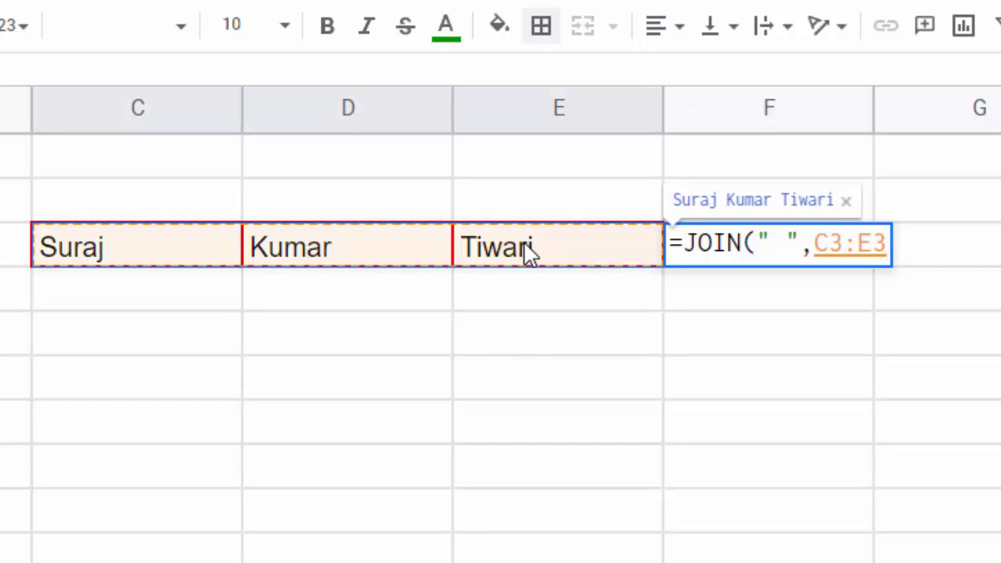
type(")")
key("Return")
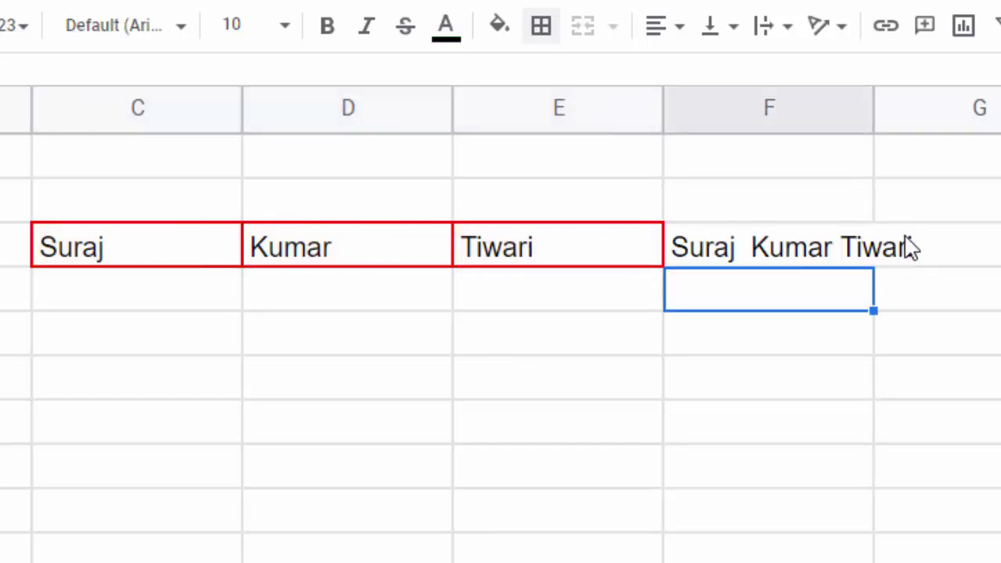
left_click_drag(871, 112, 934, 203)
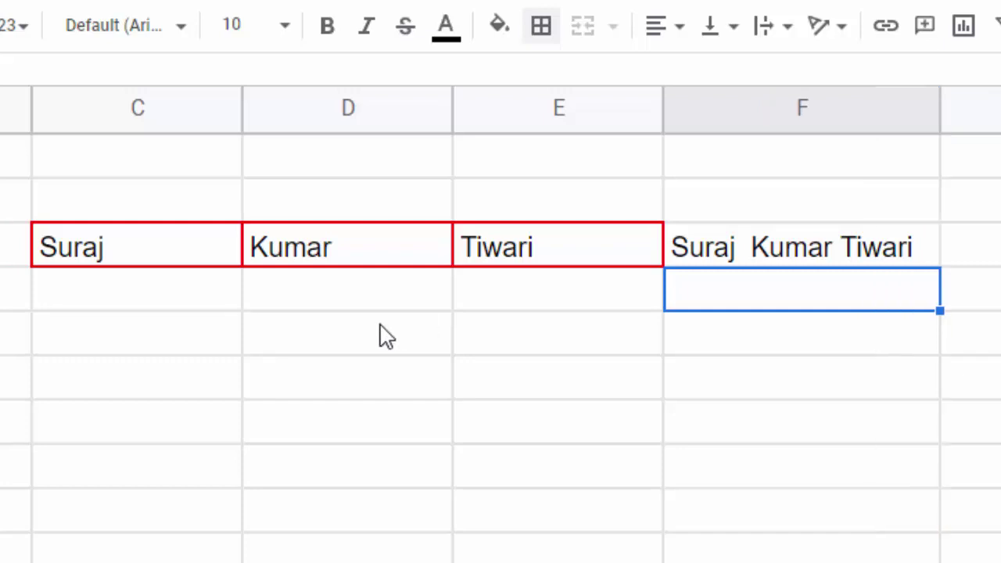
left_click(163, 308)
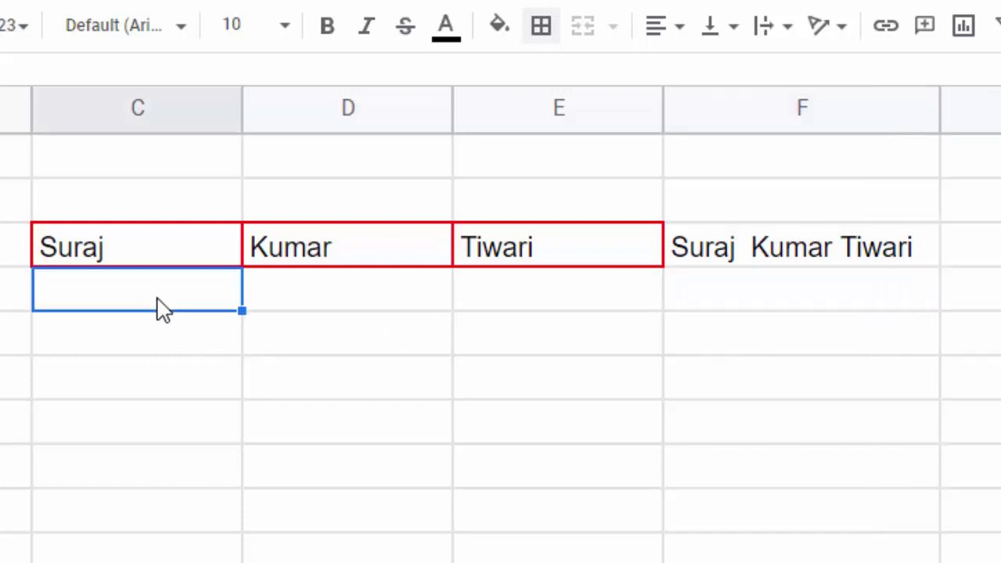
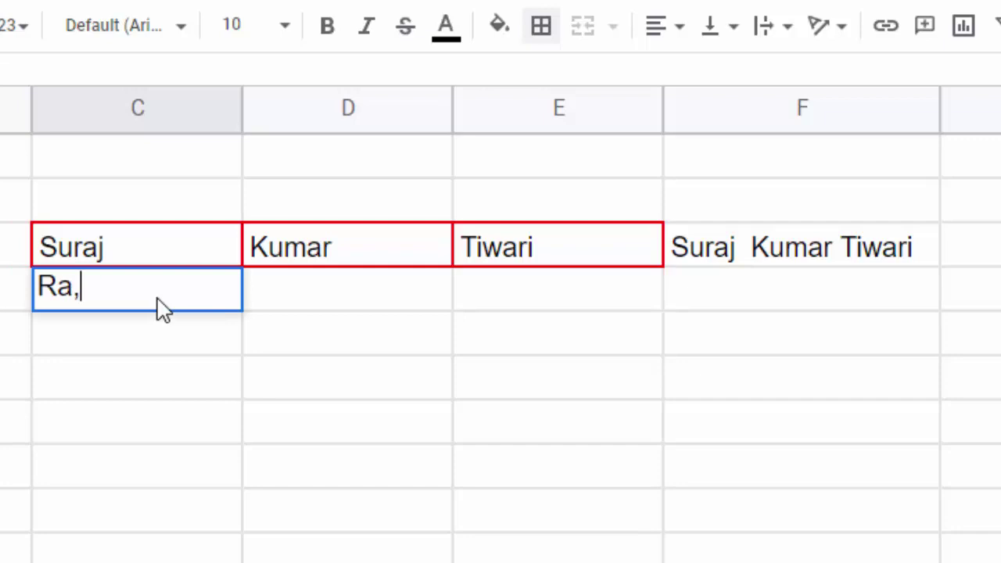
key("Tab")
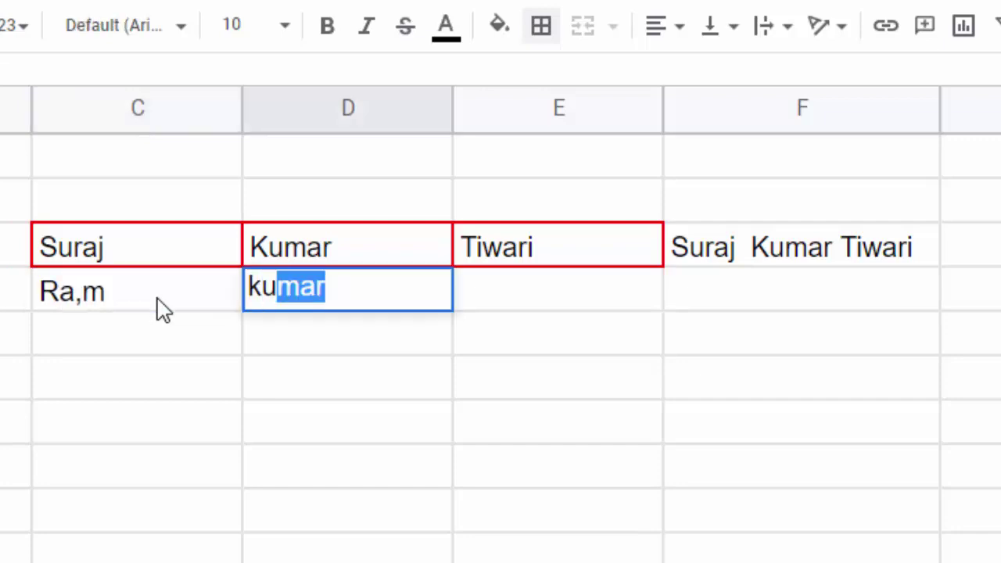
key("Tab")
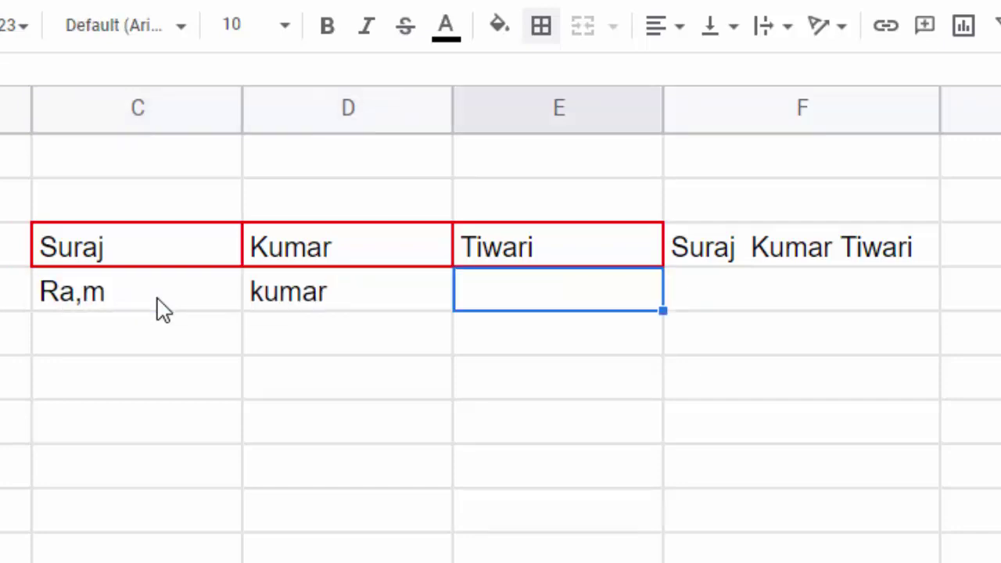
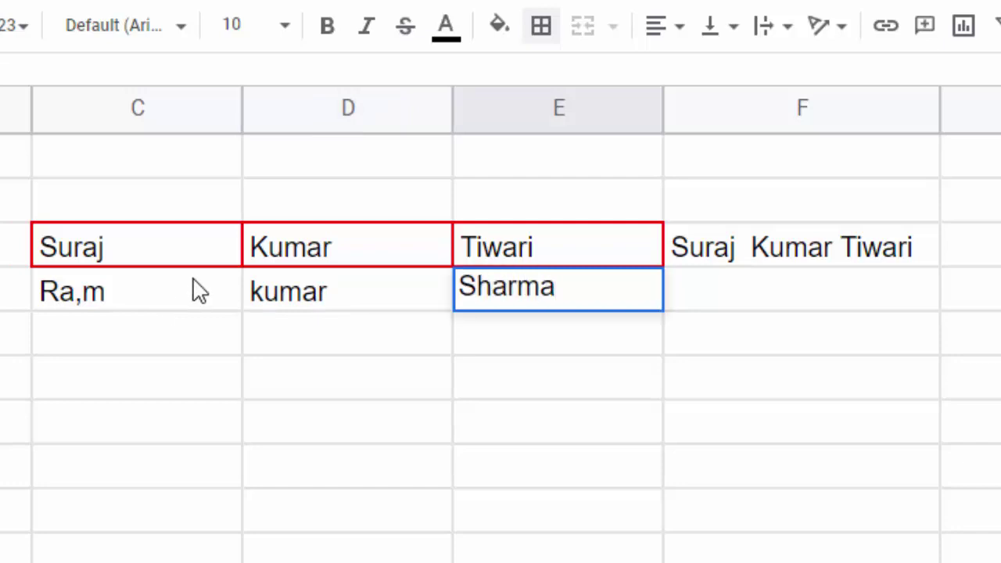
left_click(931, 262)
left_click_drag(938, 268, 932, 305)
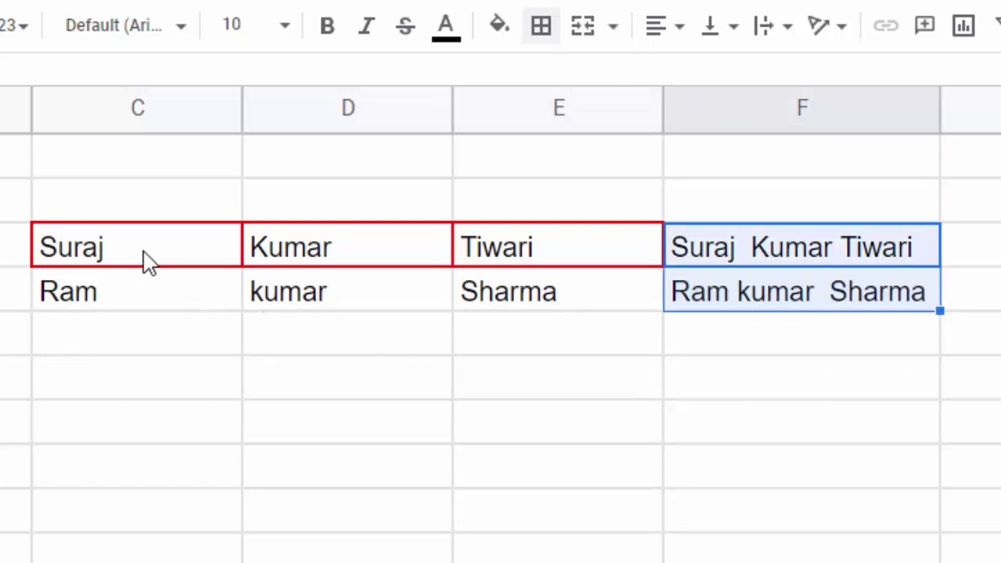
left_click_drag(145, 257, 536, 261)
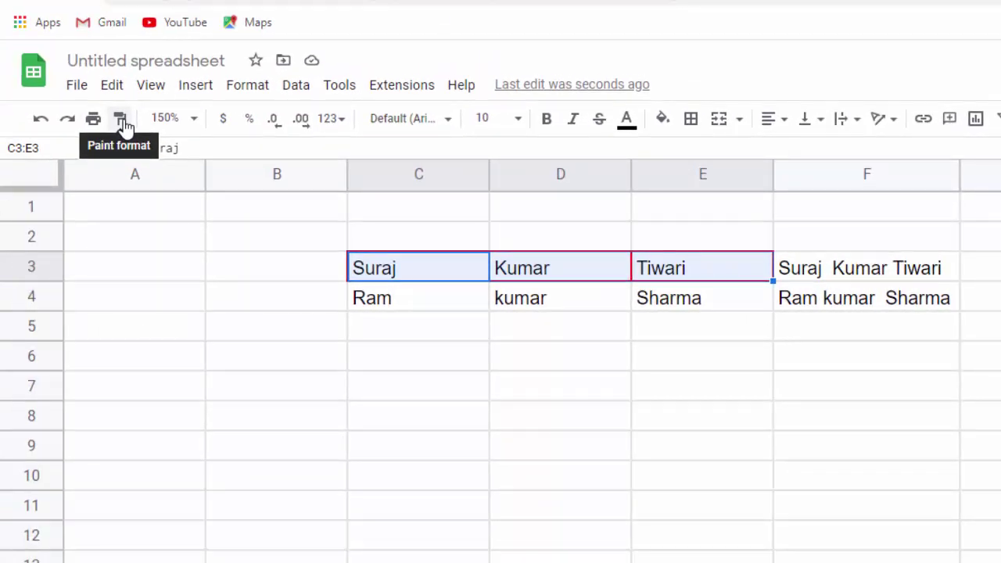
Copy the red-border formatting from C3:E3 onto C4:E4 with Paint format
left_click(128, 125)
left_click(128, 126)
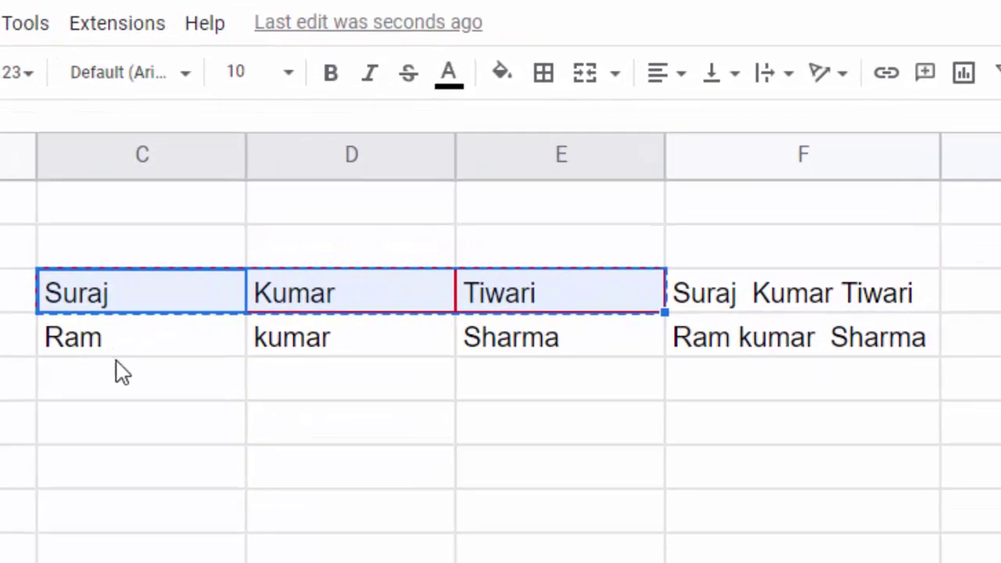
left_click(608, 408)
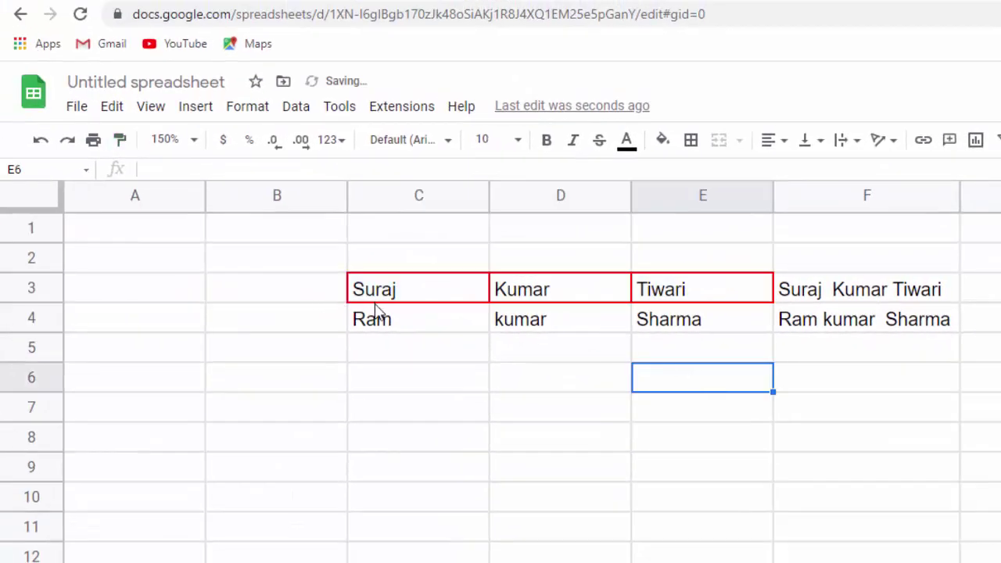
left_click_drag(389, 301, 678, 290)
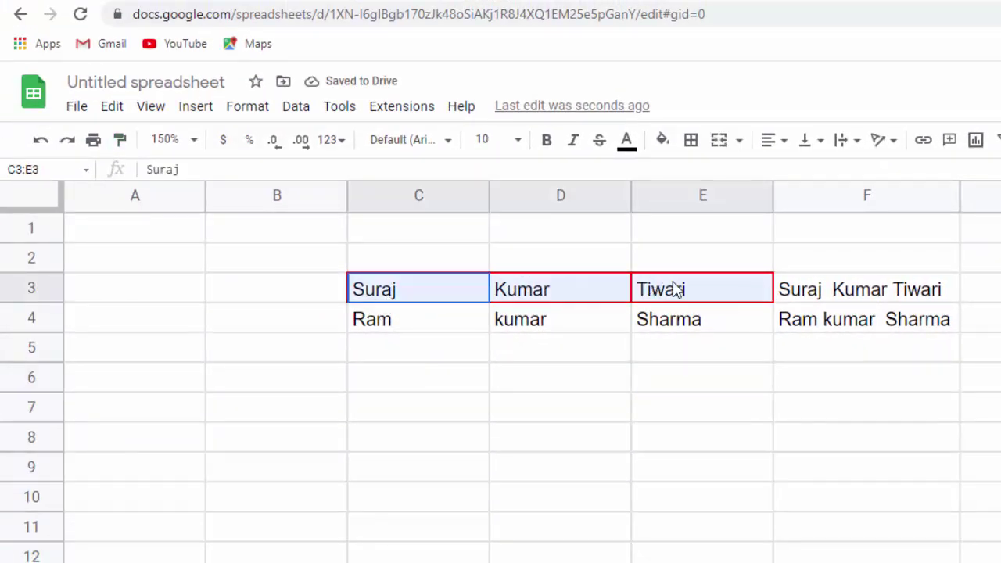
left_click(120, 139)
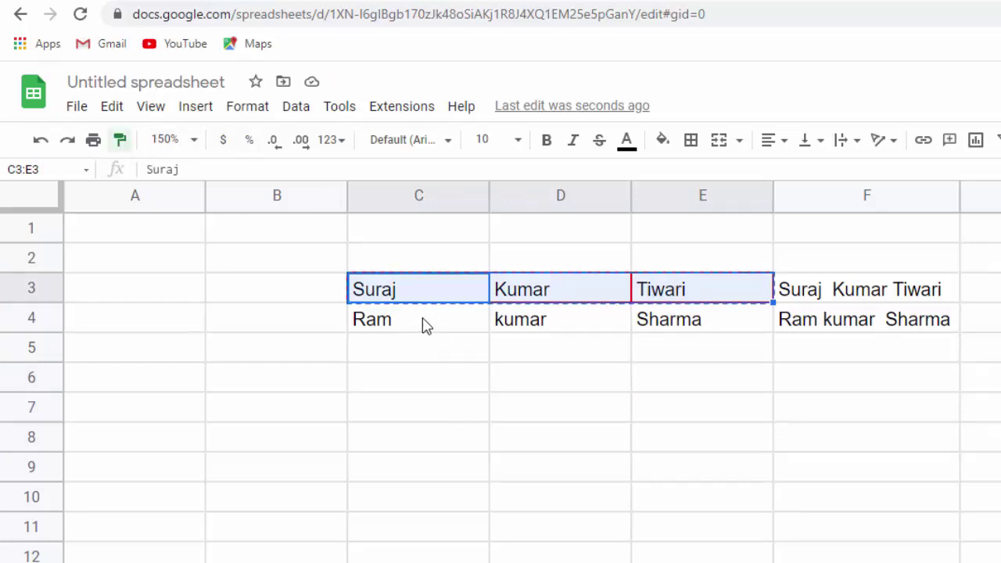
left_click_drag(423, 326, 653, 321)
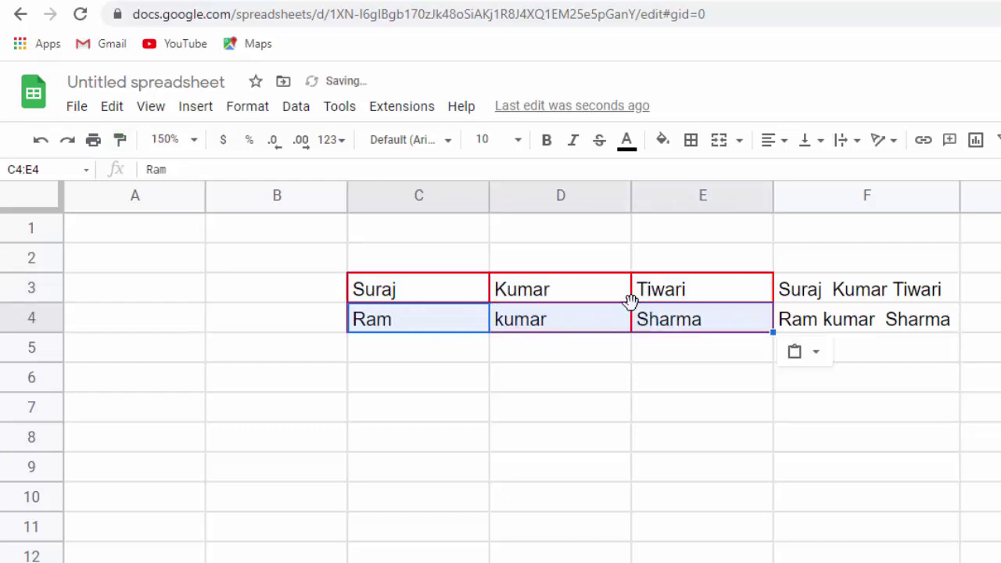
left_click(620, 406)
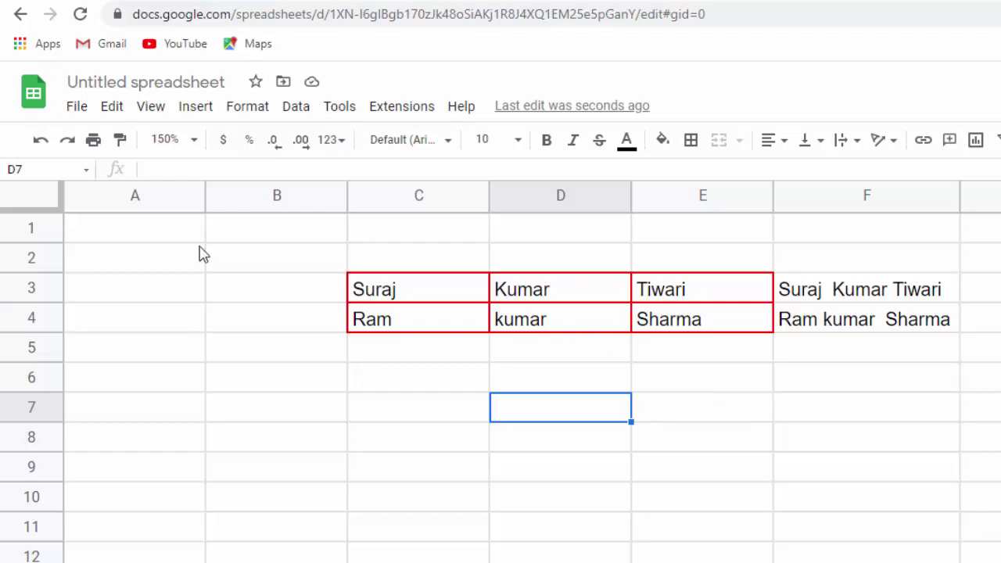
Enter the 10-digit phone number in cell A2 and check it
left_click(179, 263)
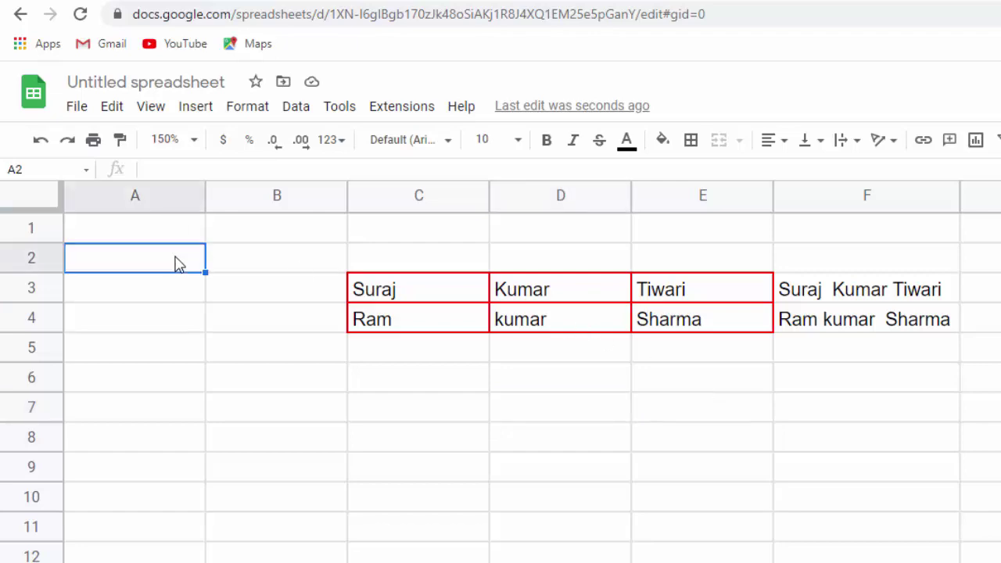
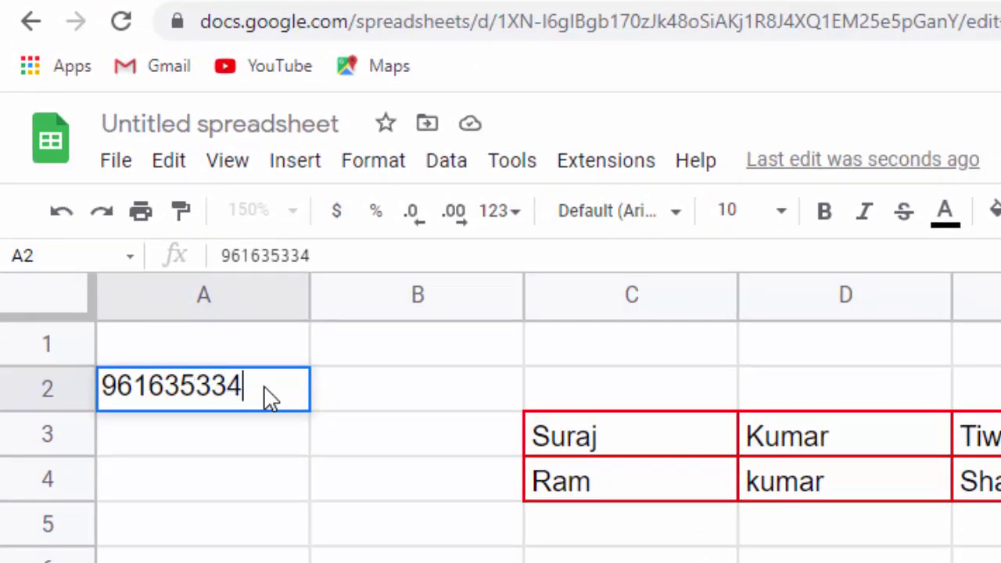
left_click(242, 458)
left_click(211, 402)
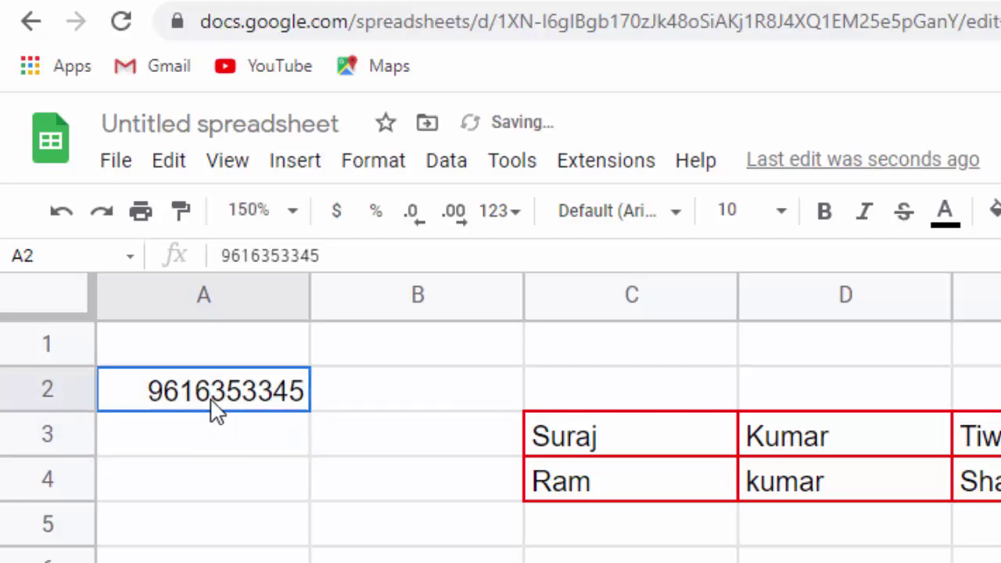
left_click(337, 466)
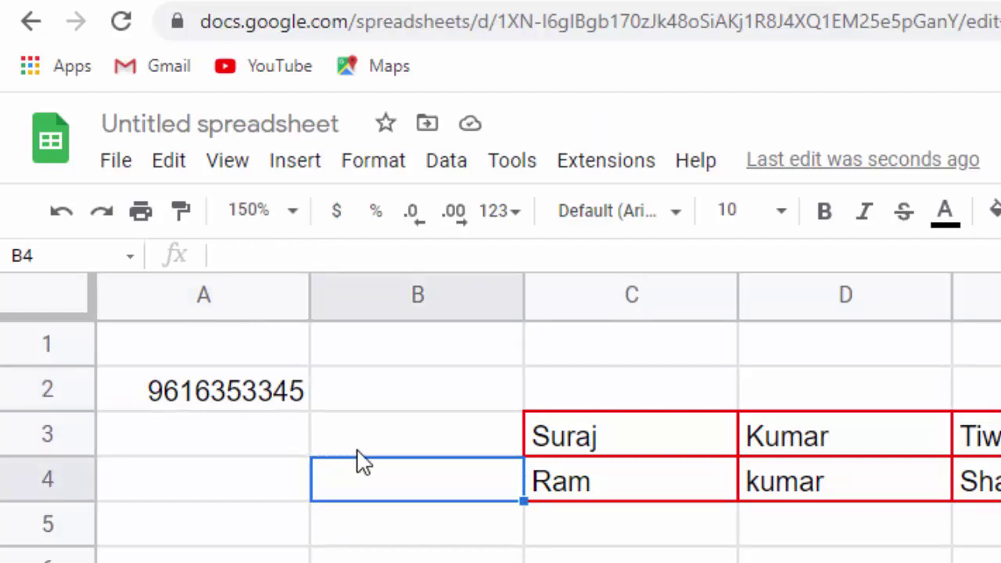
left_click(356, 449)
left_click(243, 507)
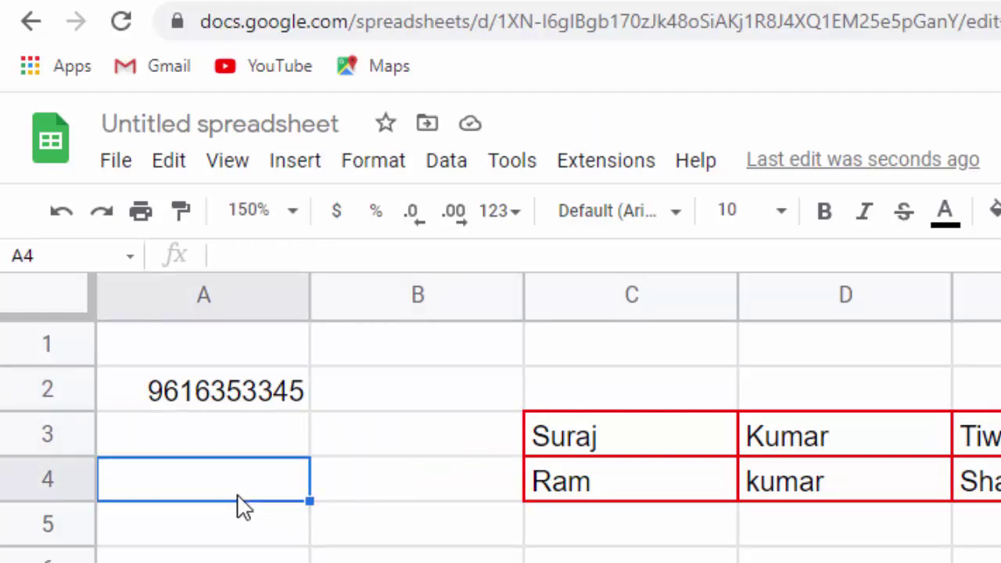
left_click(324, 447)
left_click(395, 401)
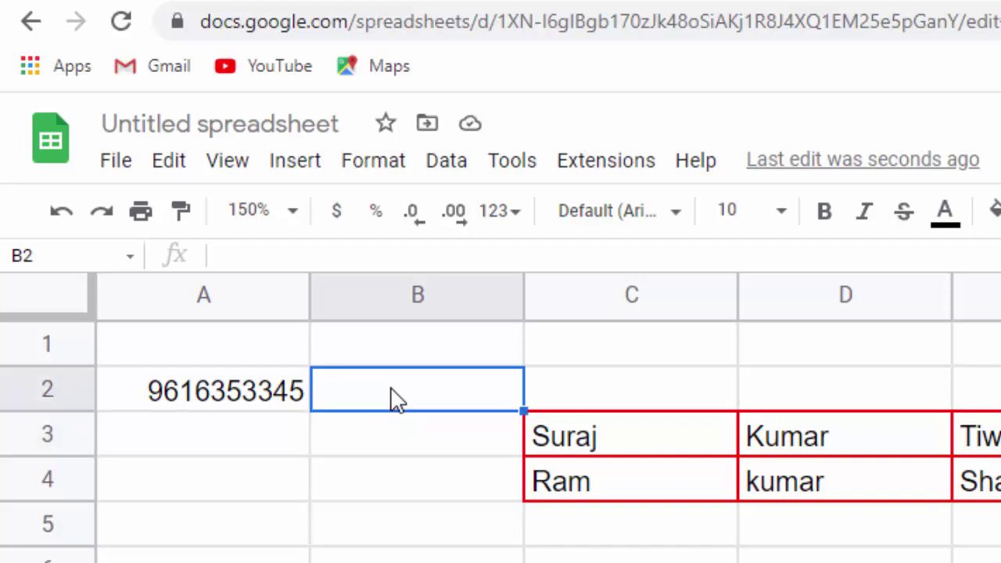
left_click(261, 448)
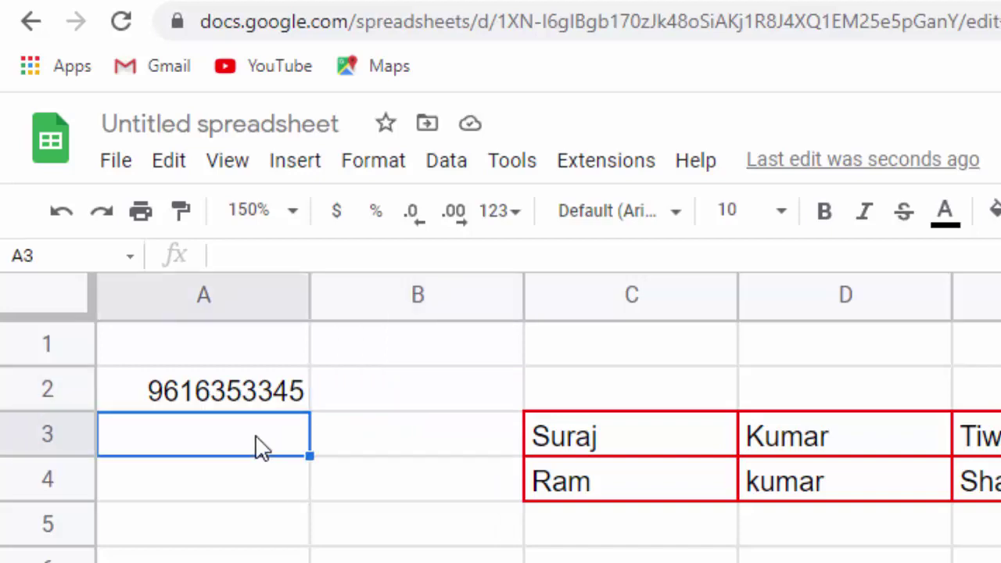